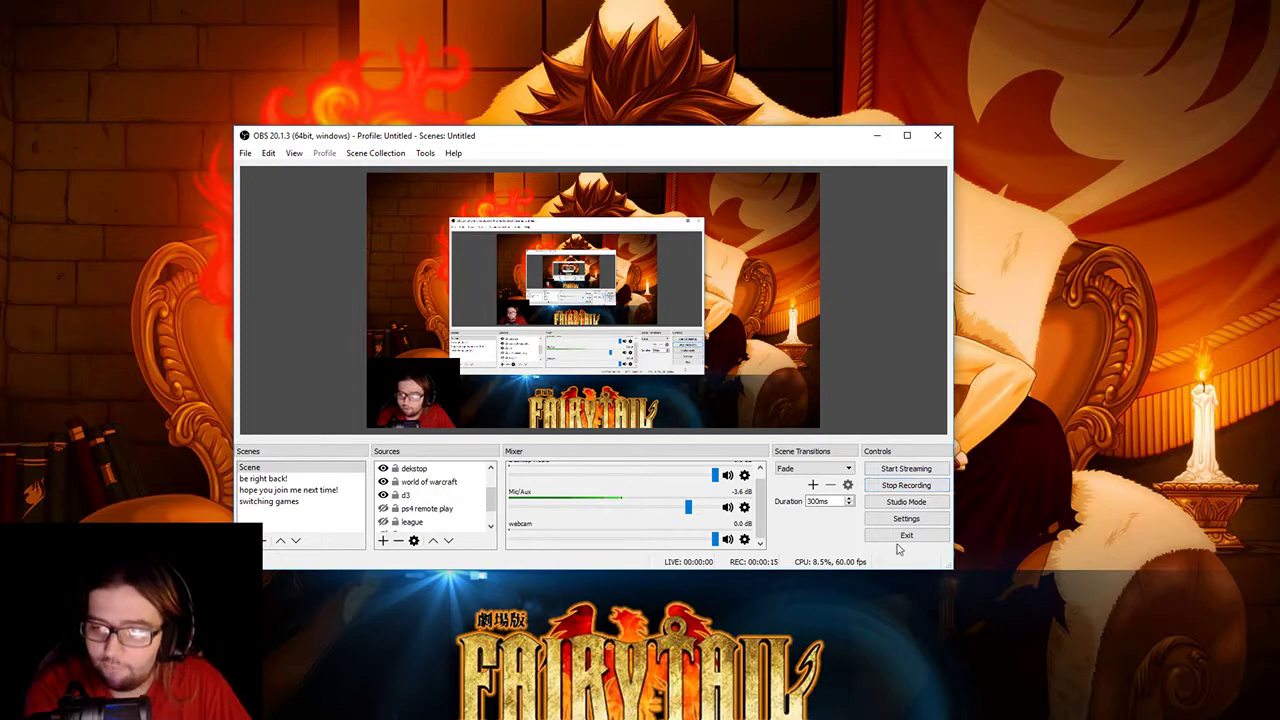
Keep the headset as OBS desktop audio device and close Settings.
click(905, 519)
click(302, 232)
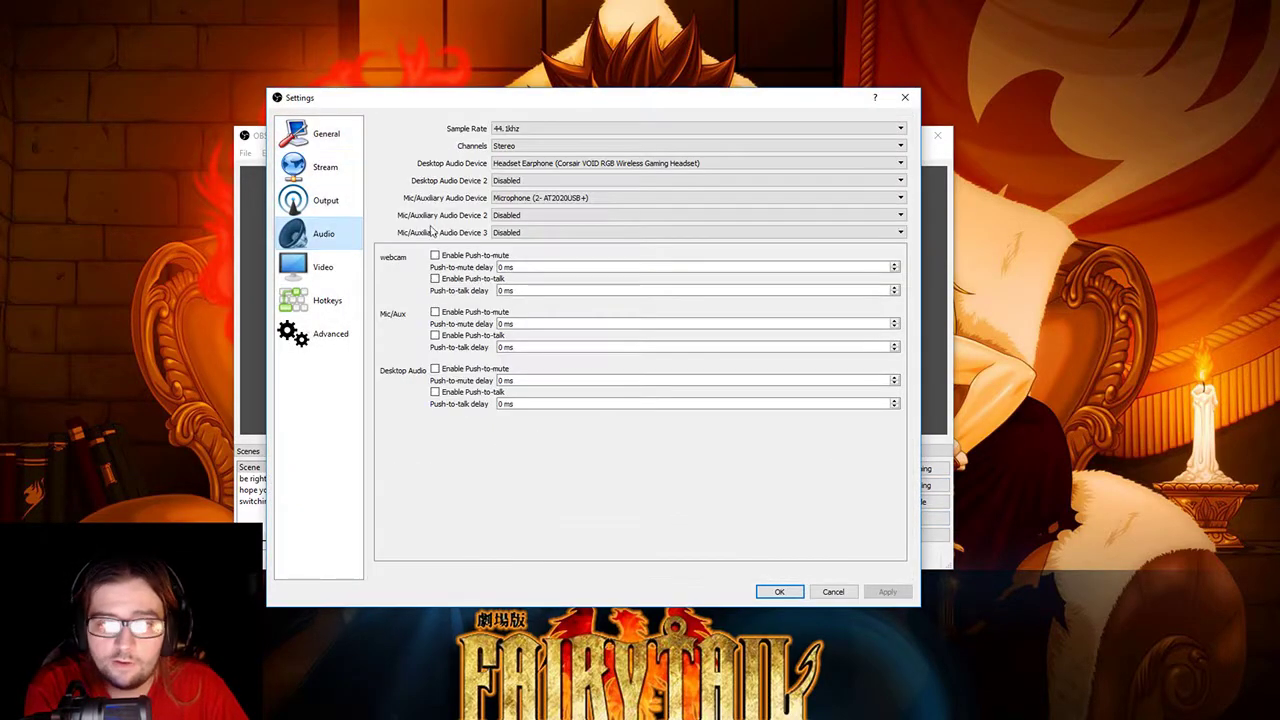
click(586, 164)
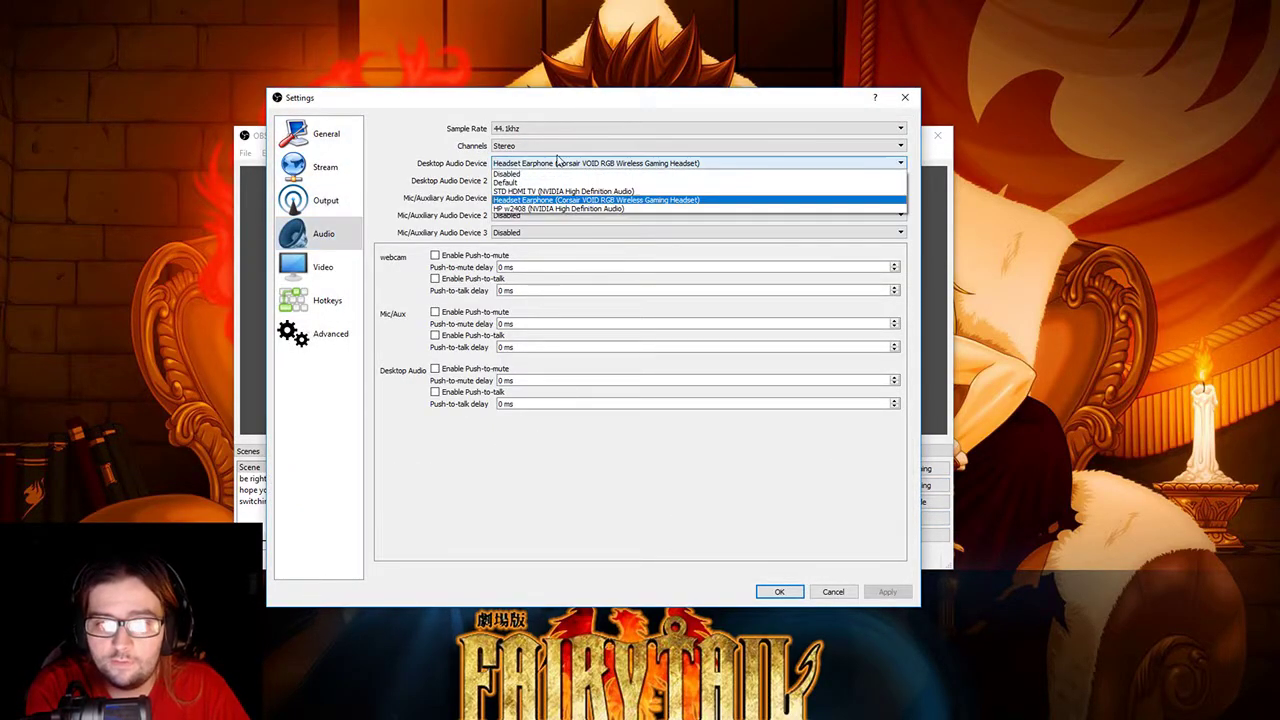
click(448, 158)
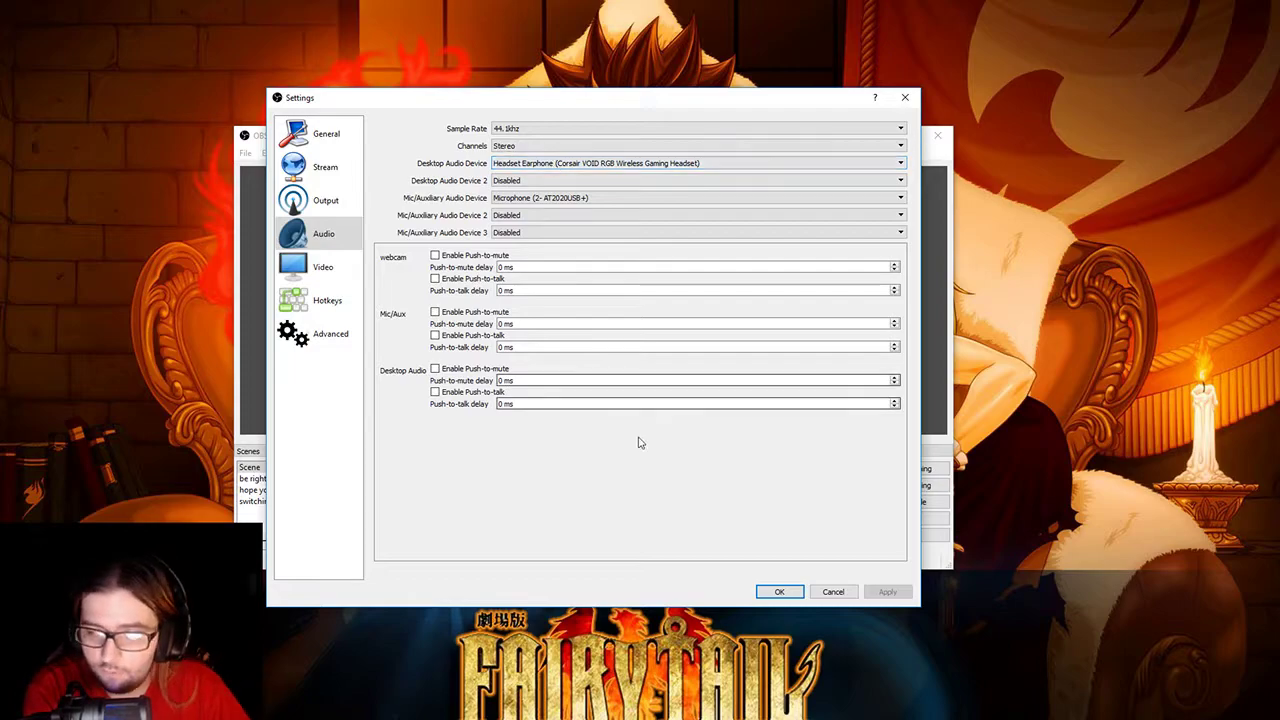
click(779, 591)
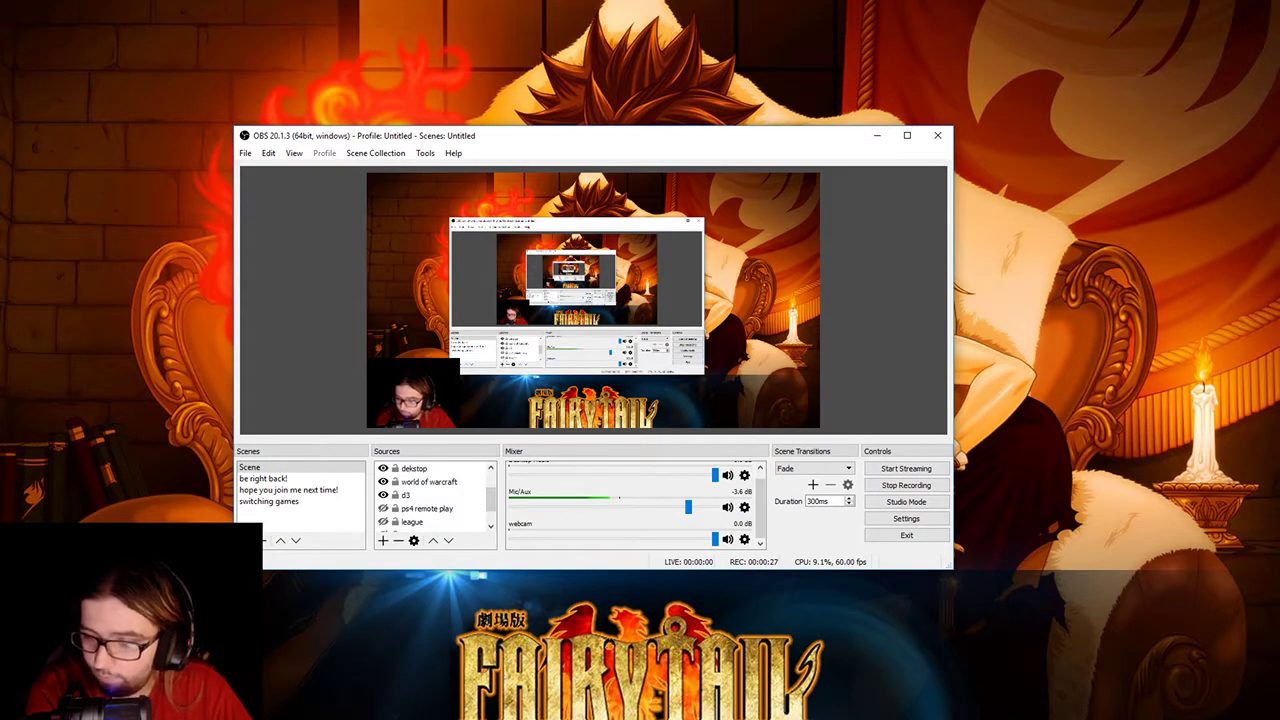
In Corsair Utility Engine, toggle the VOID Wireless headset to Dolby Headphone and back to Stereo.
click(1161, 719)
click(1161, 706)
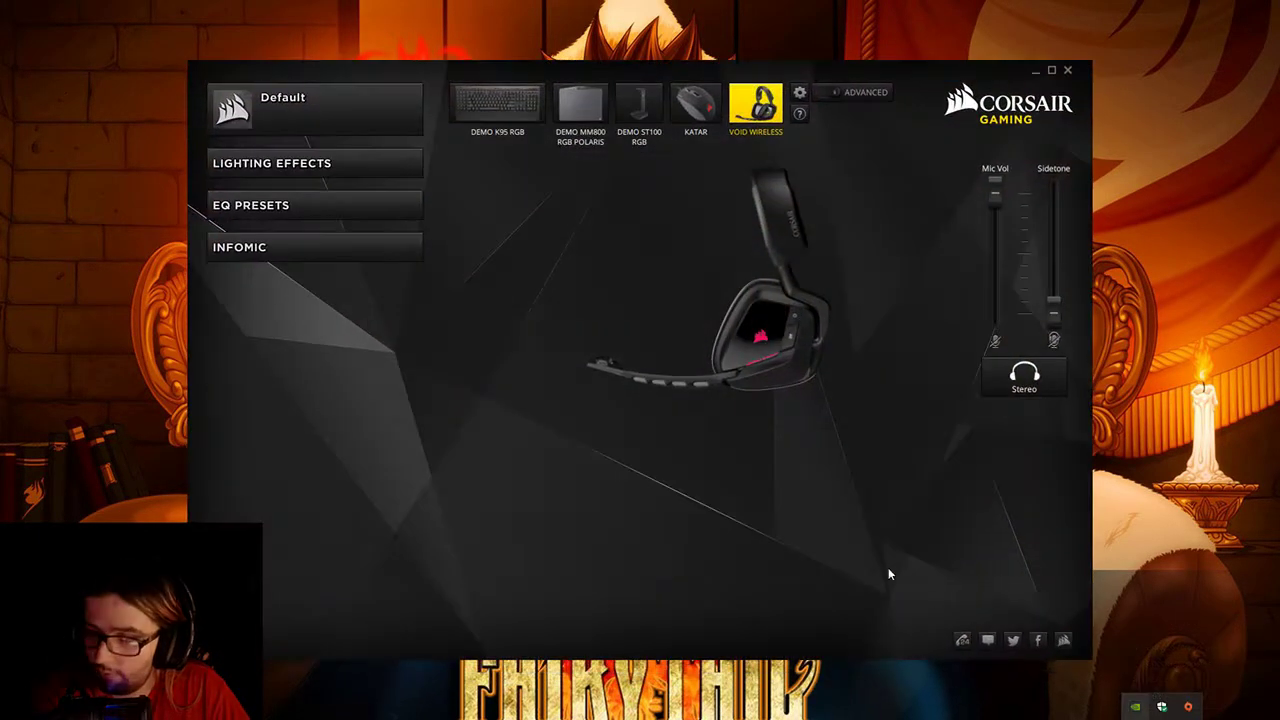
click(1021, 389)
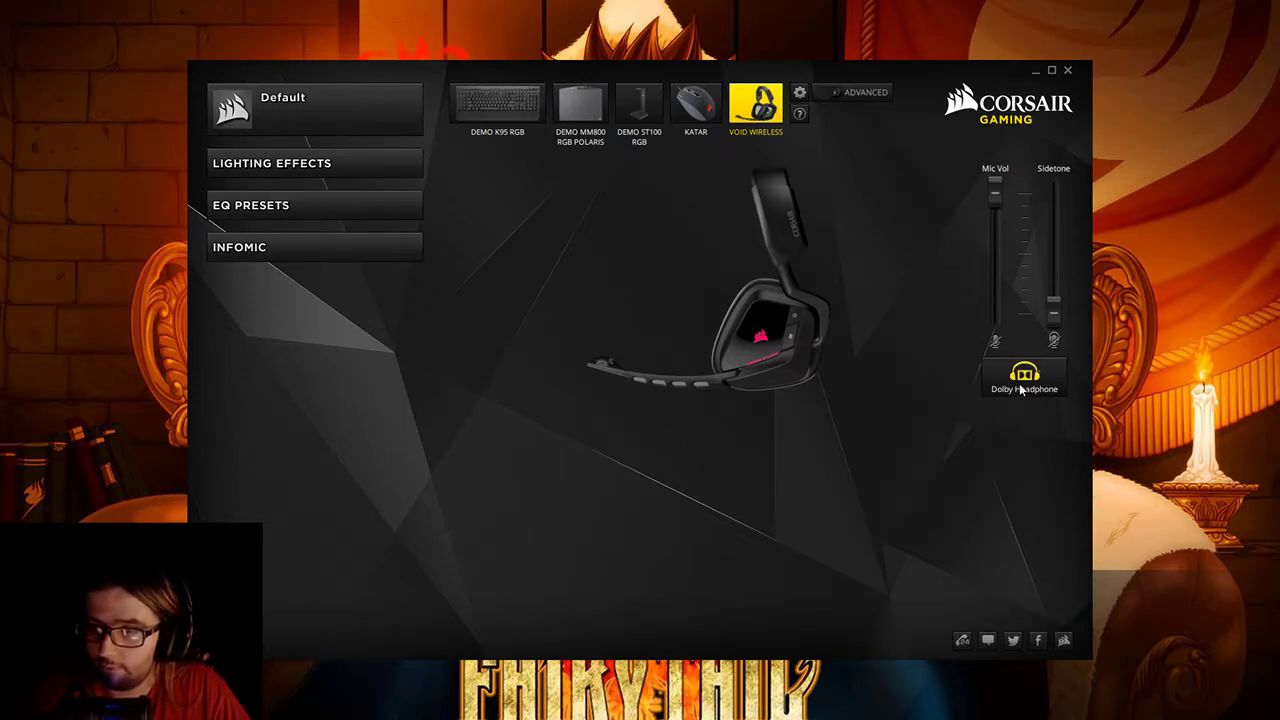
click(1027, 394)
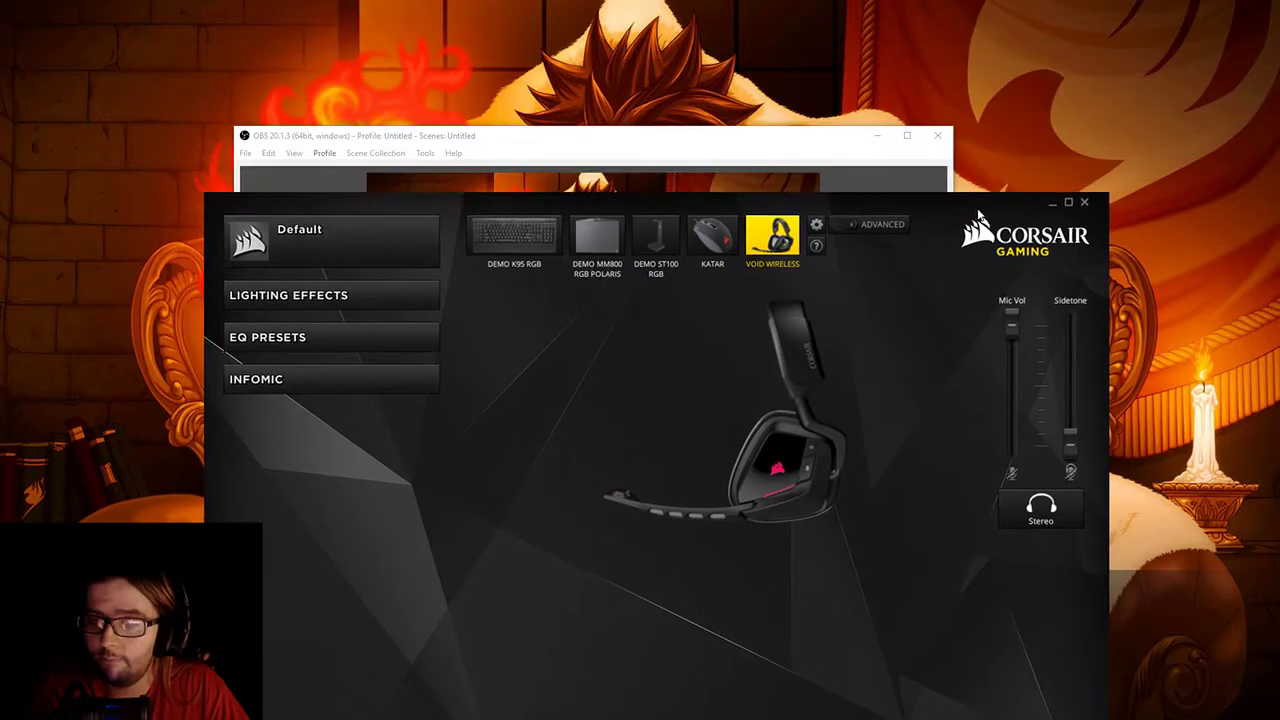
click(745, 148)
Move OBS to the top left and the Corsair window to the right, with OBS in front.
drag(745, 148, 549, 32)
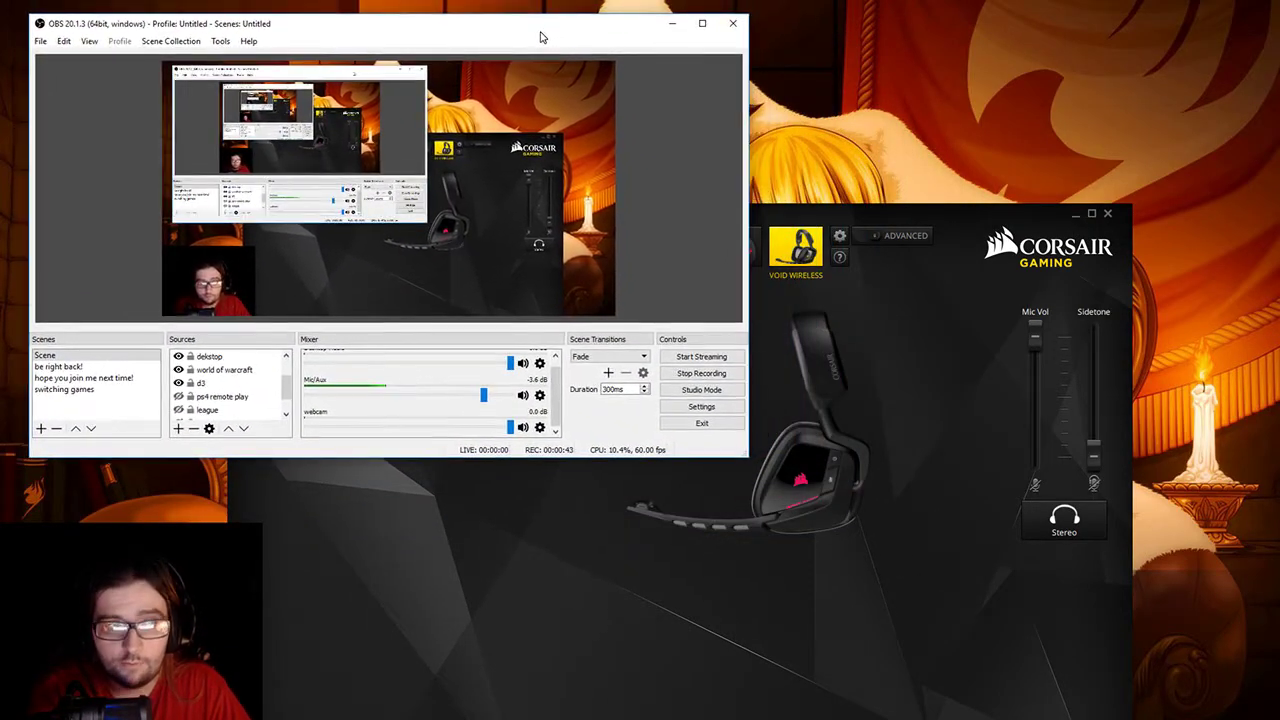
drag(549, 32, 529, 36)
drag(1031, 224, 1171, 229)
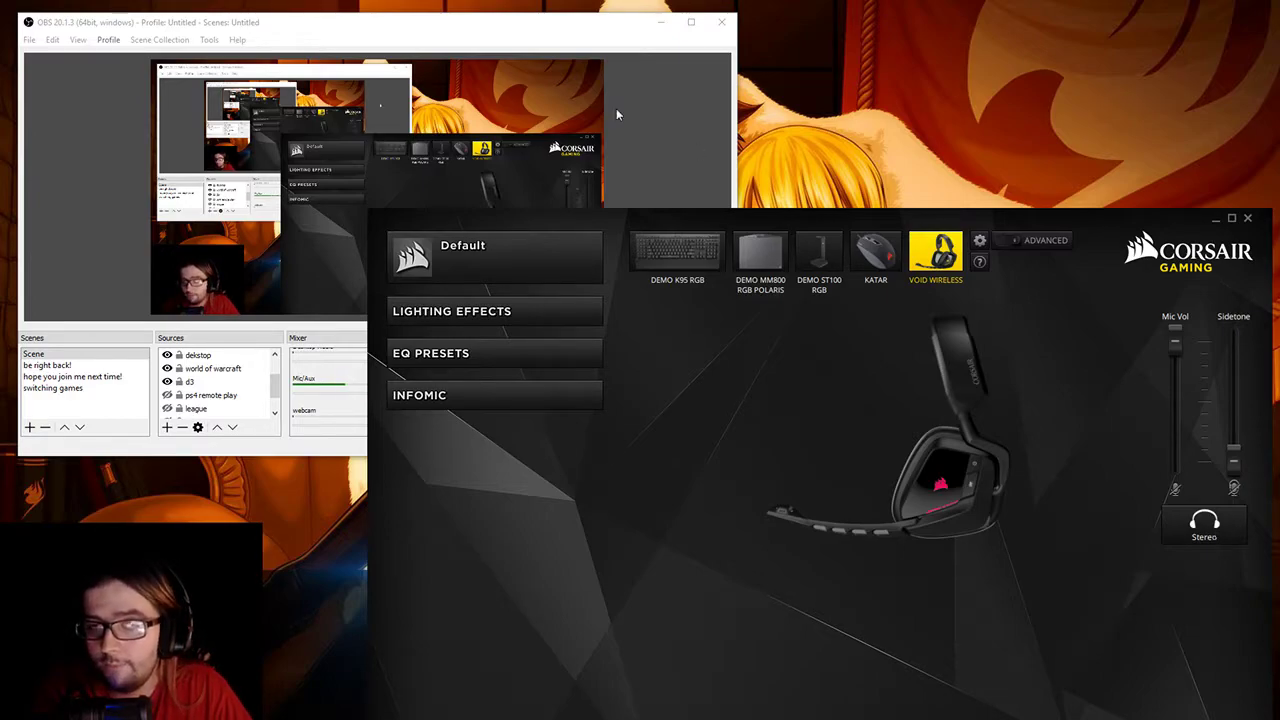
click(576, 37)
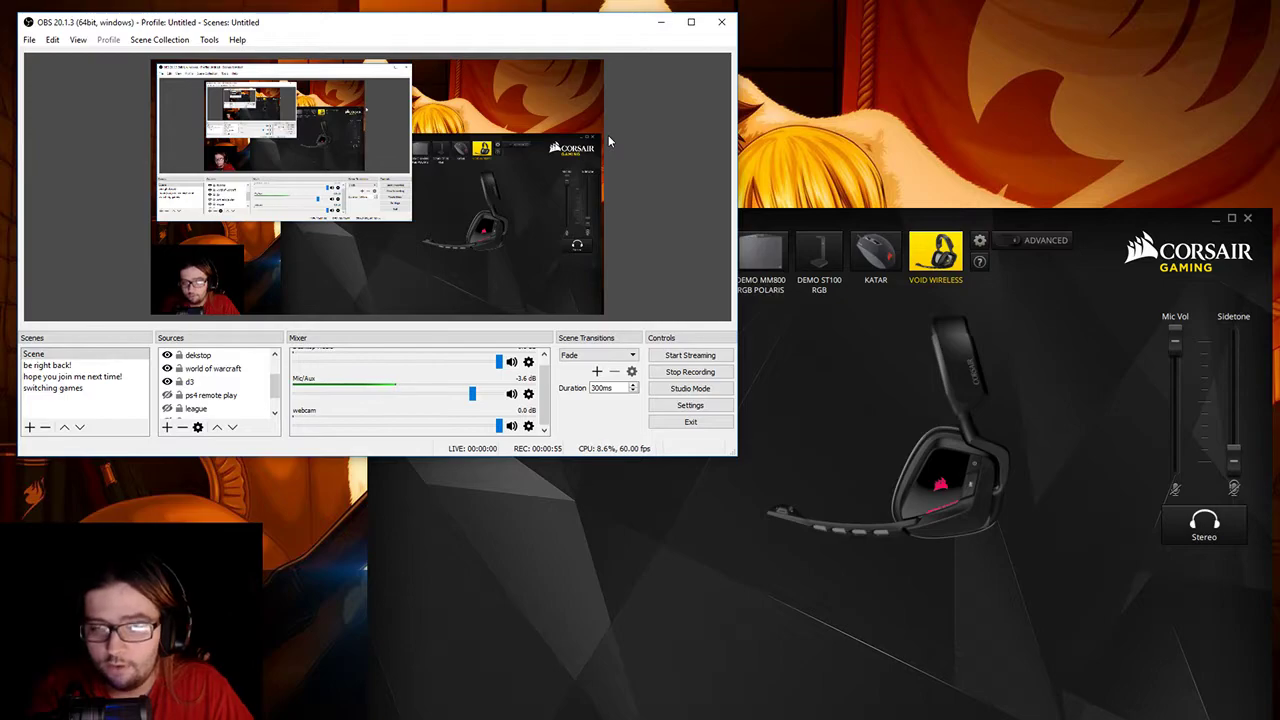
click(690, 405)
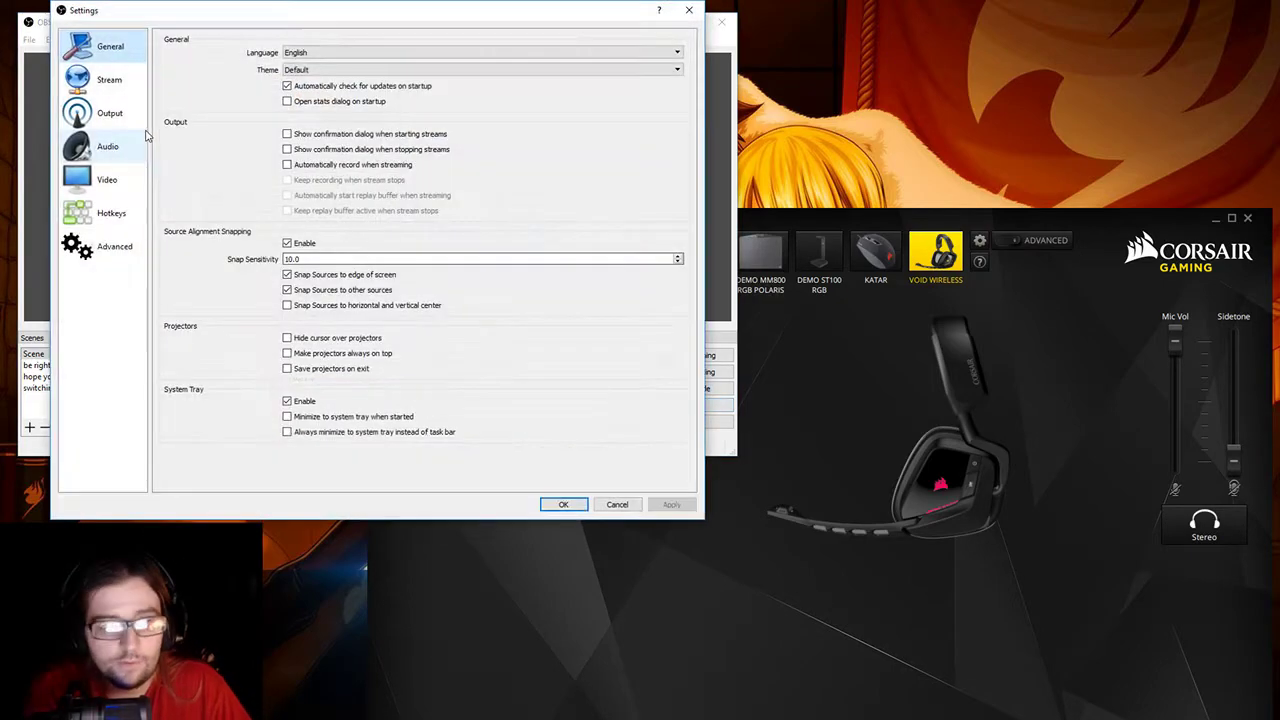
click(112, 147)
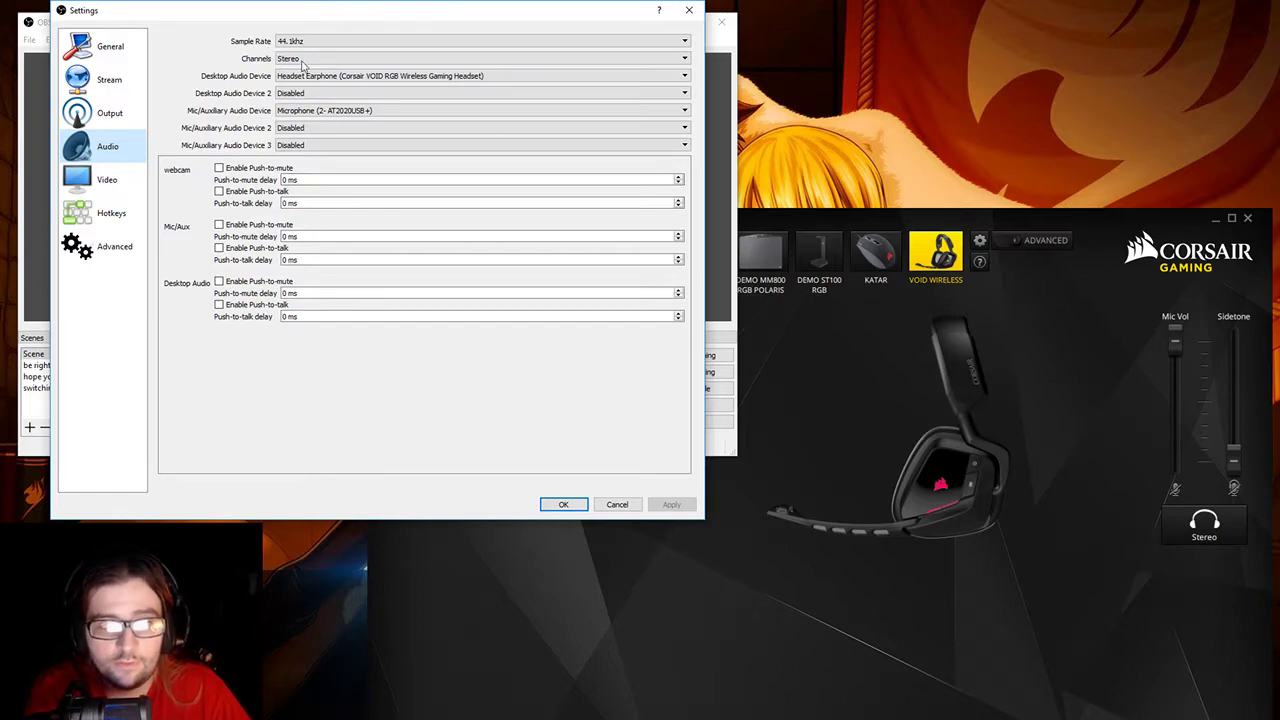
click(330, 111)
click(301, 133)
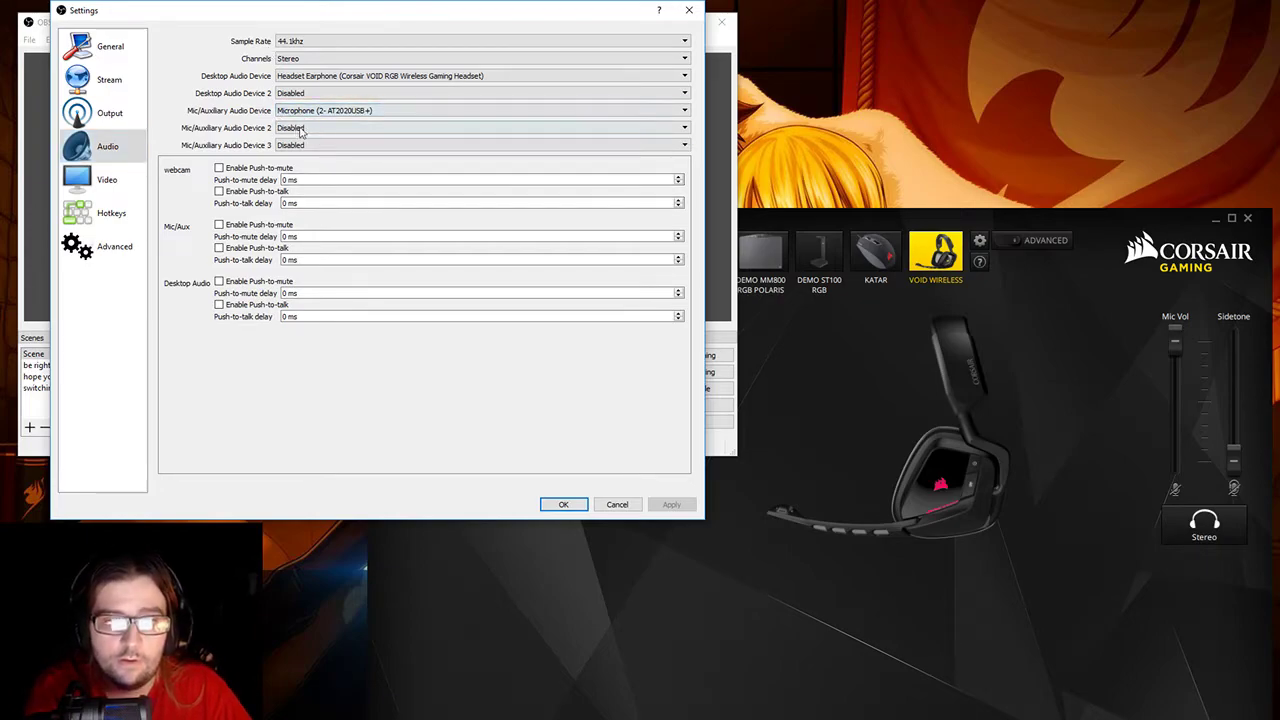
click(302, 132)
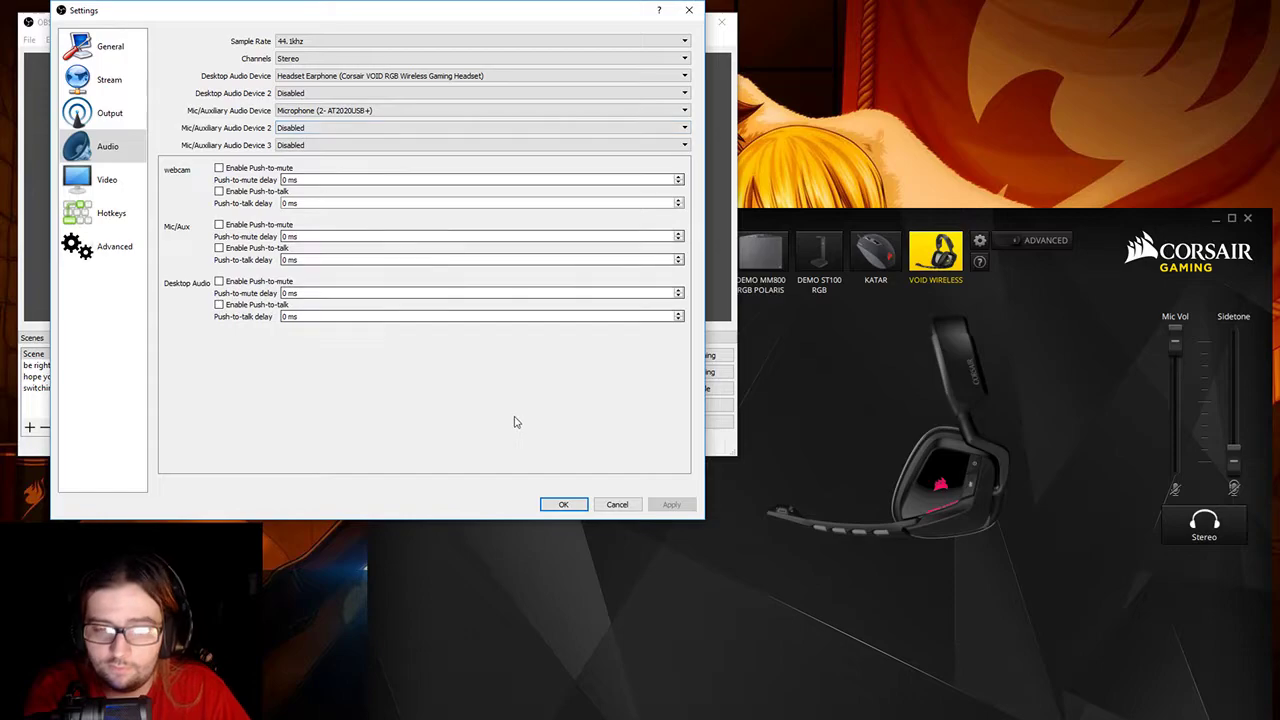
click(563, 504)
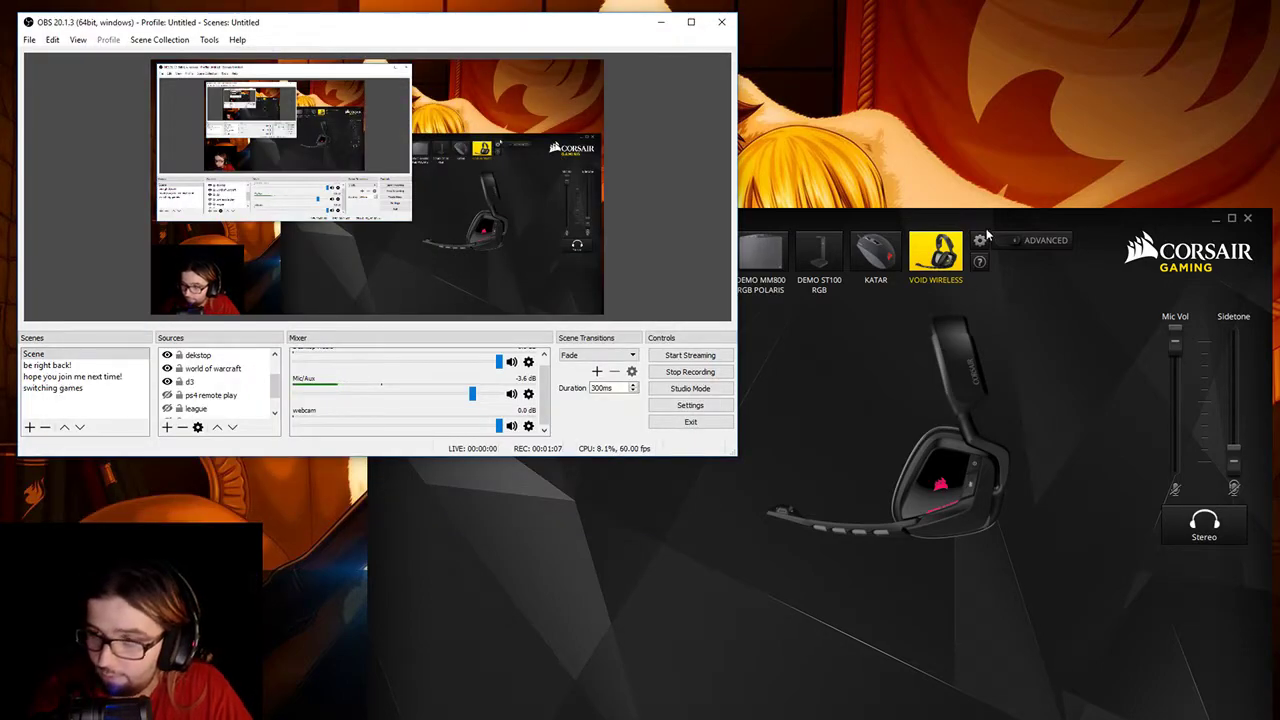
Open the Windows Recording devices list from the tray and select Line (Elgato Sound Capture).
drag(1100, 217, 1085, 162)
right_click(1190, 719)
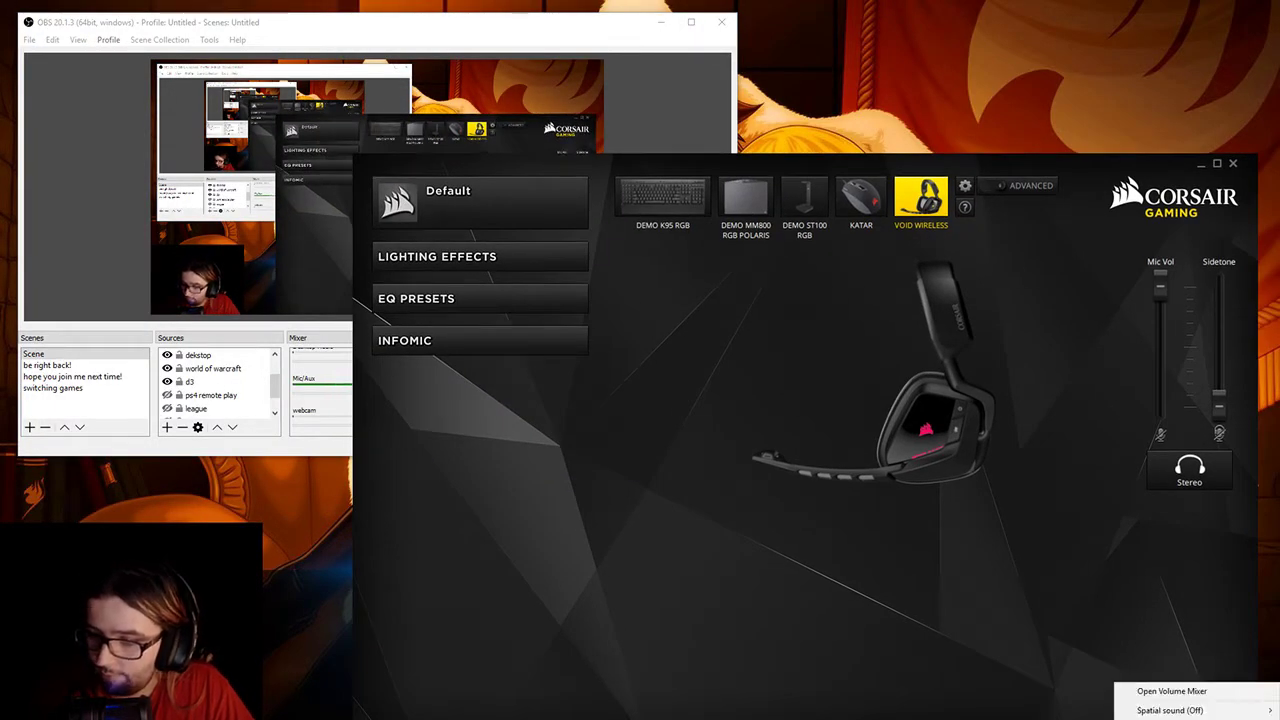
click(1175, 719)
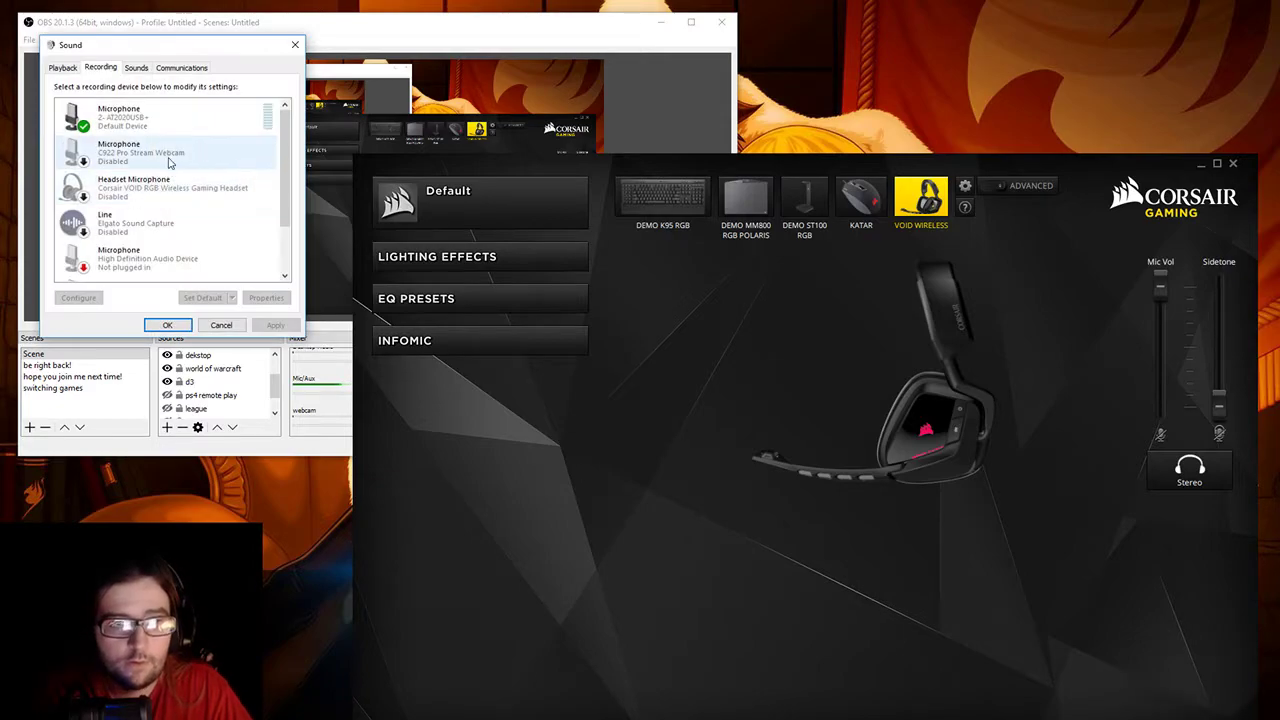
click(169, 228)
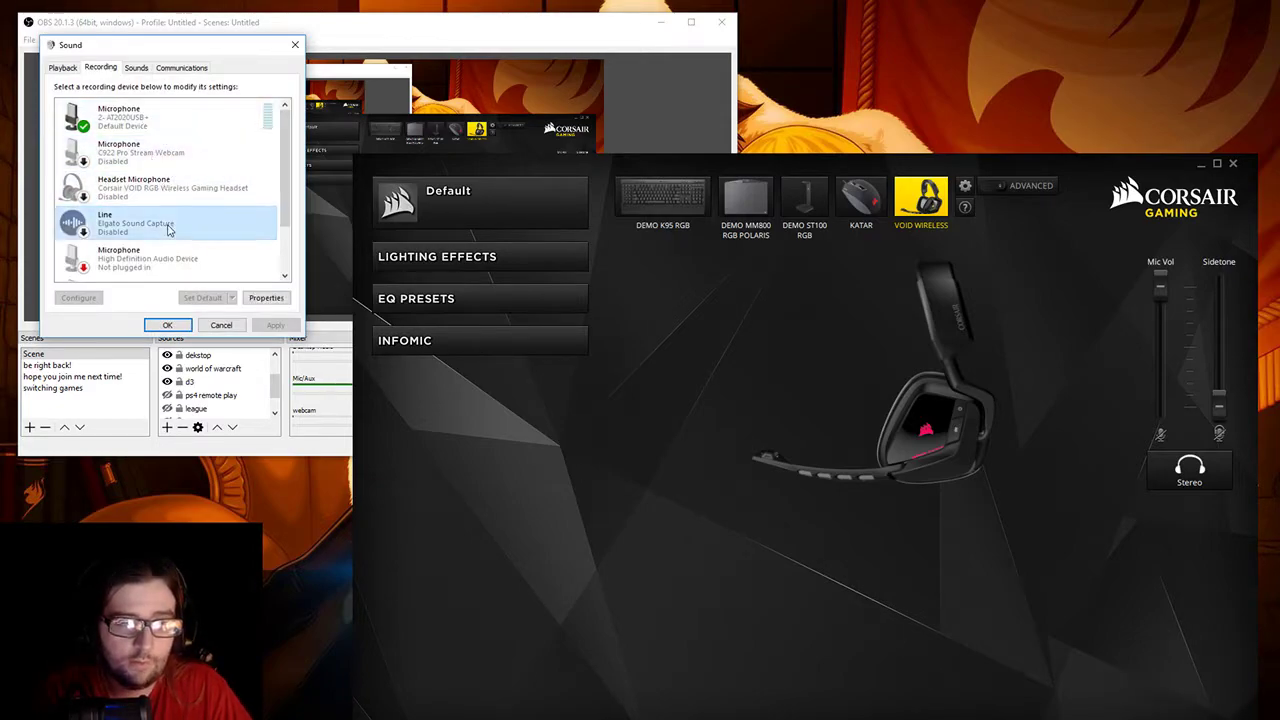
scroll(143, 240, down, 1)
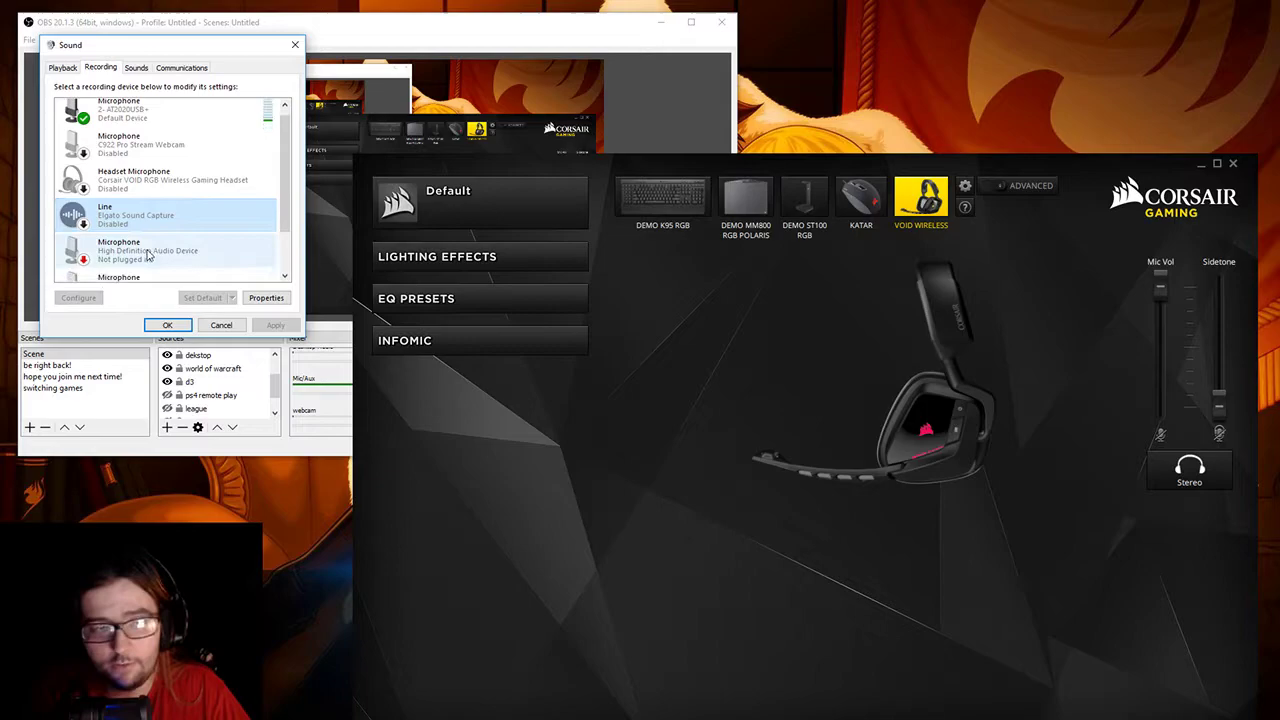
scroll(140, 245, down, 1)
scroll(137, 248, down, 1)
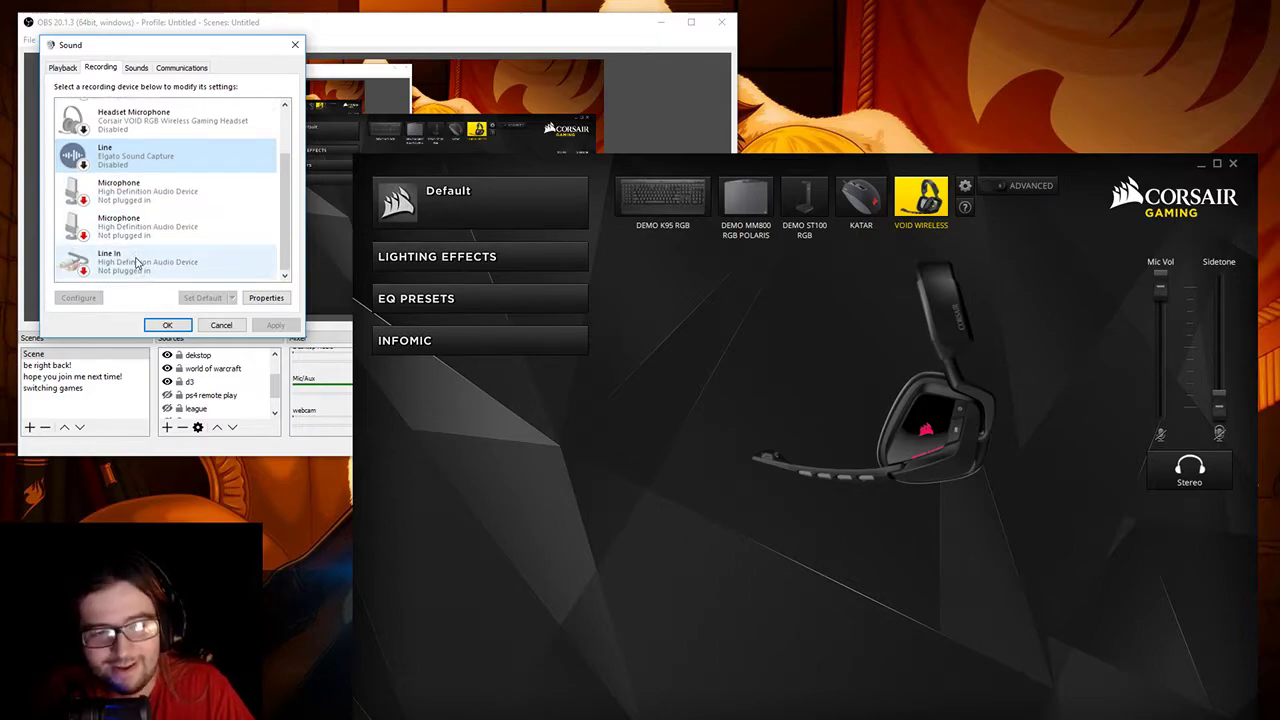
scroll(136, 240, up, 1)
scroll(130, 150, up, 1)
scroll(130, 147, up, 1)
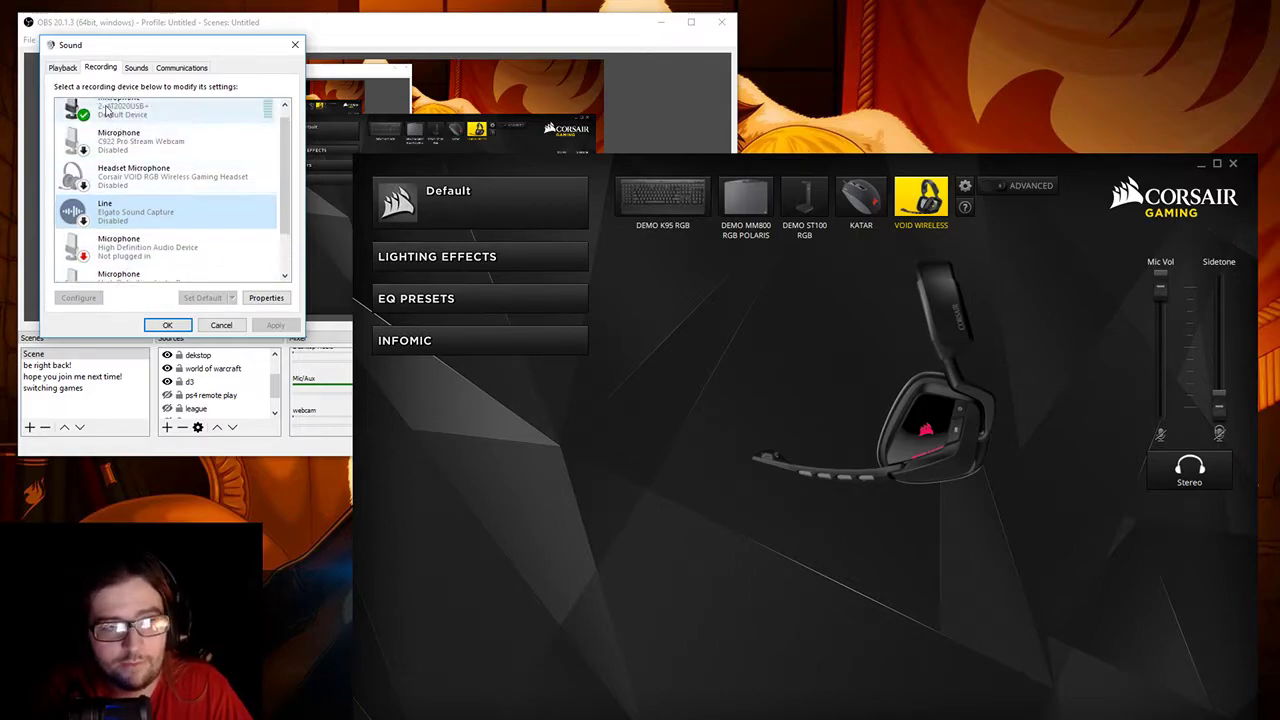
scroll(135, 115, up, 1)
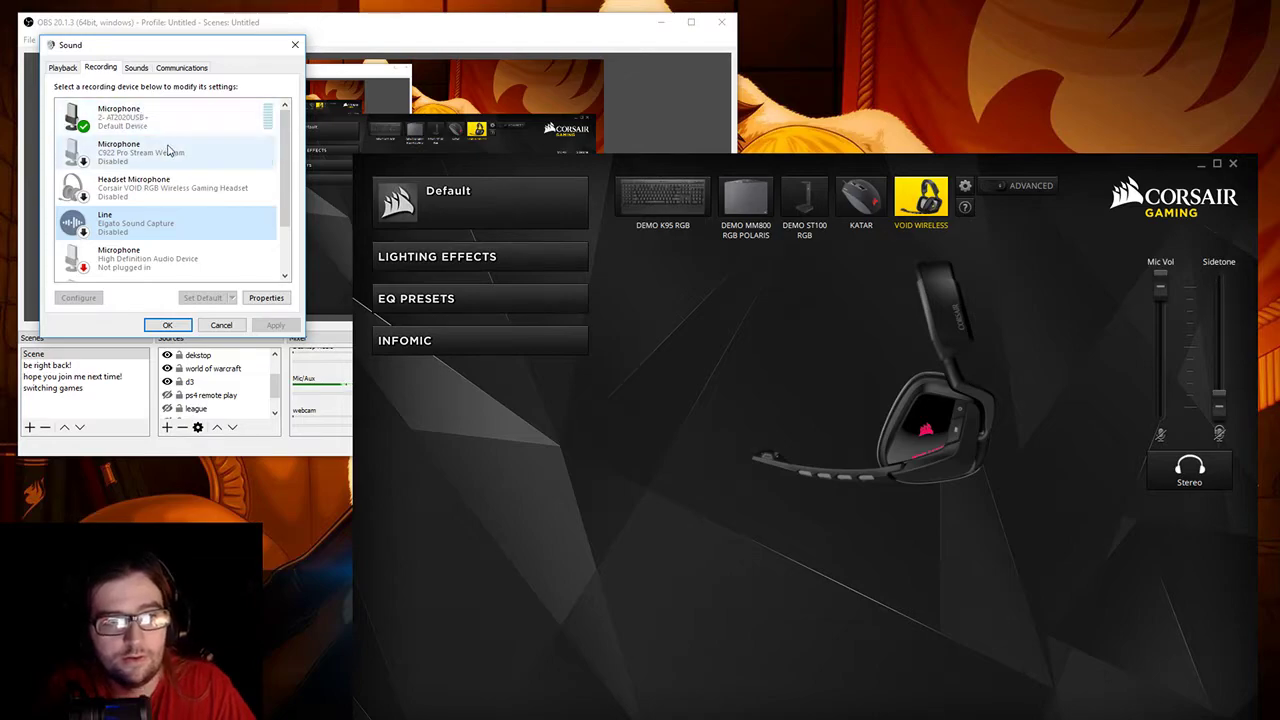
Review the Playback devices list, then close the Sound dialog without changes.
key(ctrl+shift+Tab)
scroll(160, 160, down, 1)
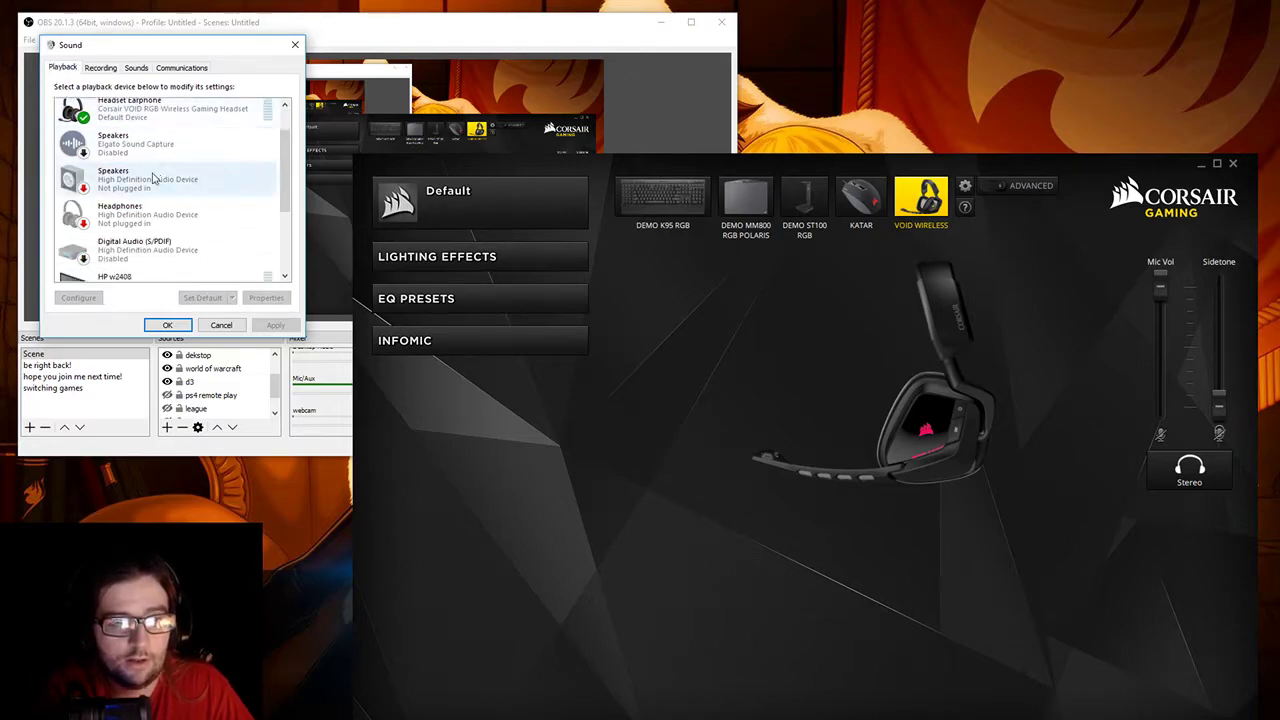
scroll(230, 175, down, 1)
scroll(282, 178, down, 1)
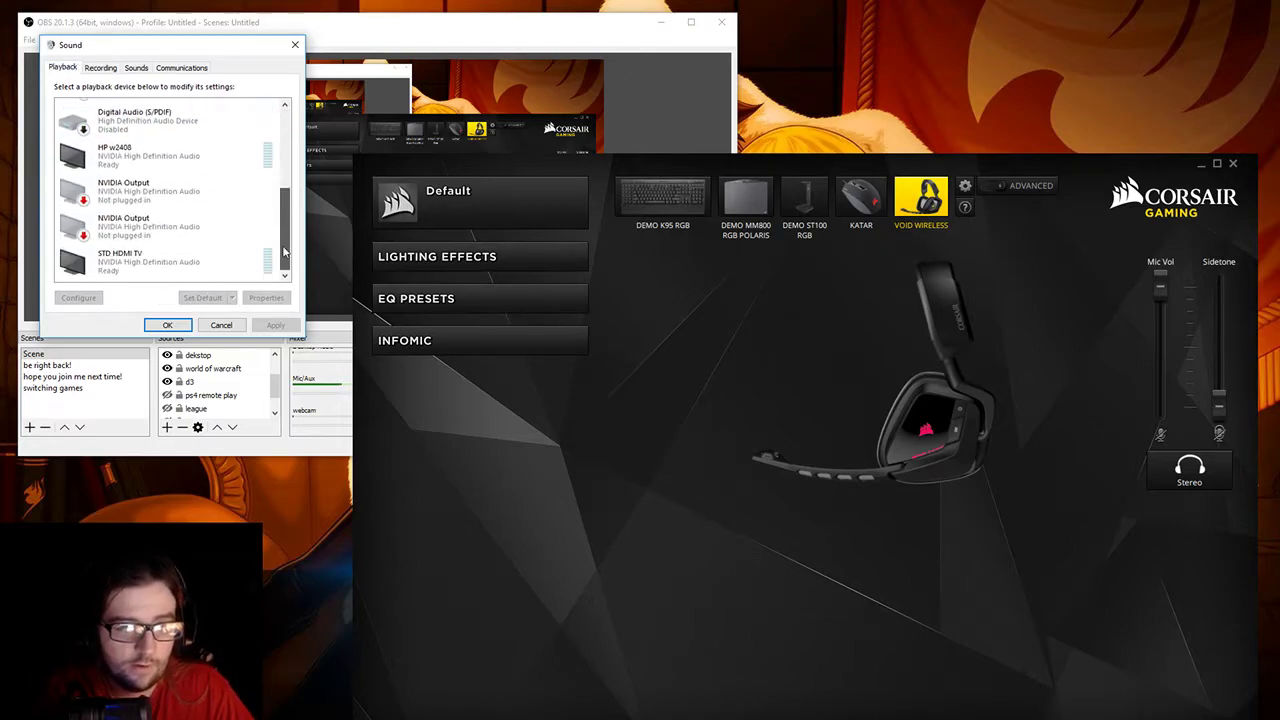
click(167, 325)
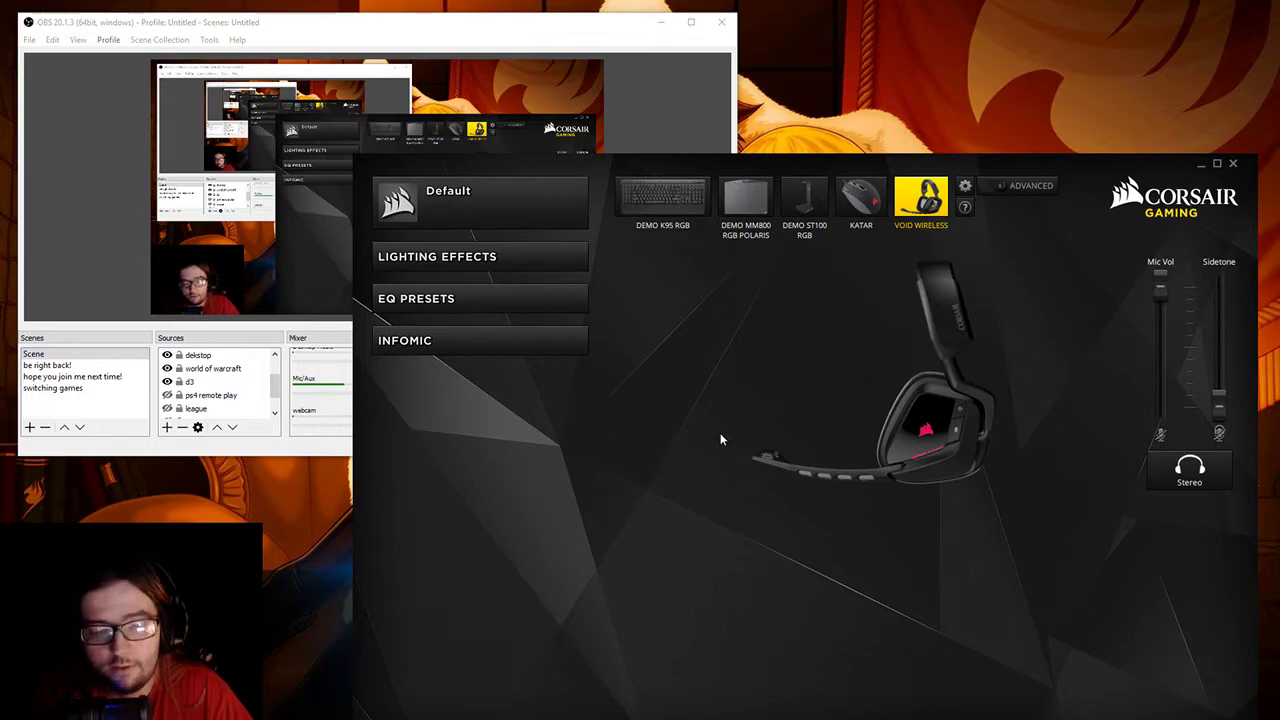
Reopen the OBS Audio settings showing the headset and the AT2020USB+ microphone.
click(511, 16)
click(694, 406)
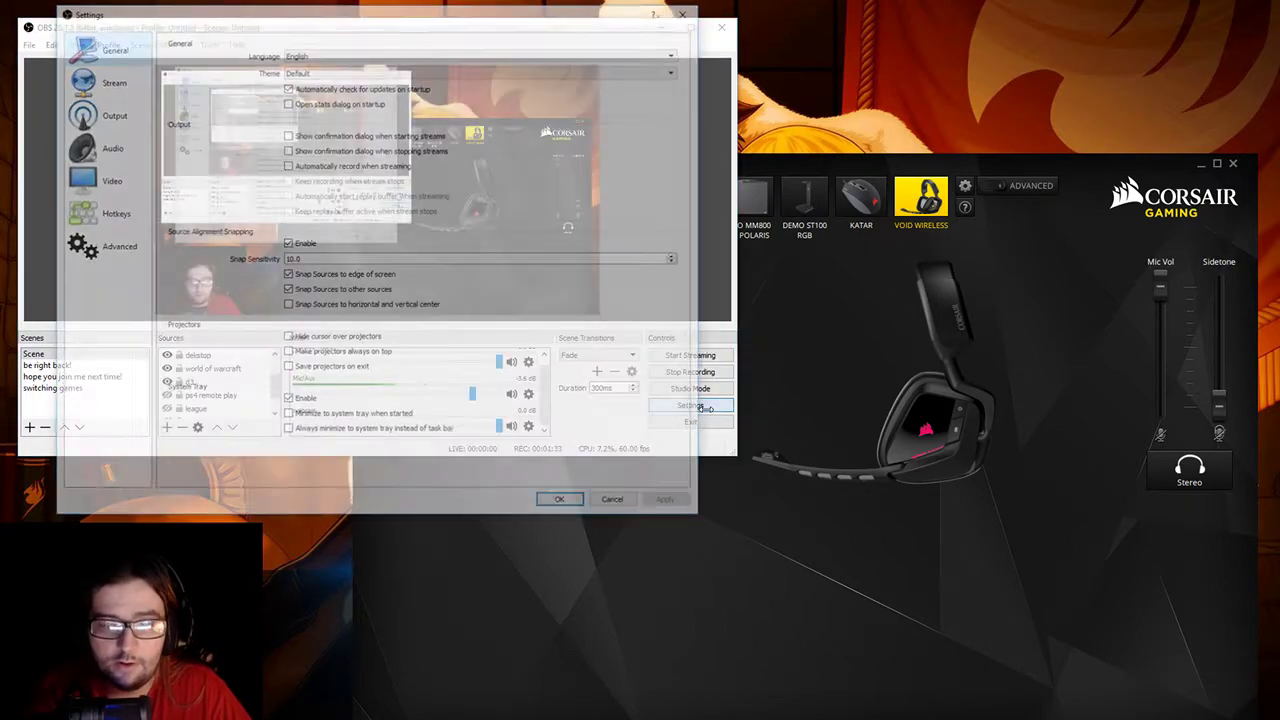
click(108, 147)
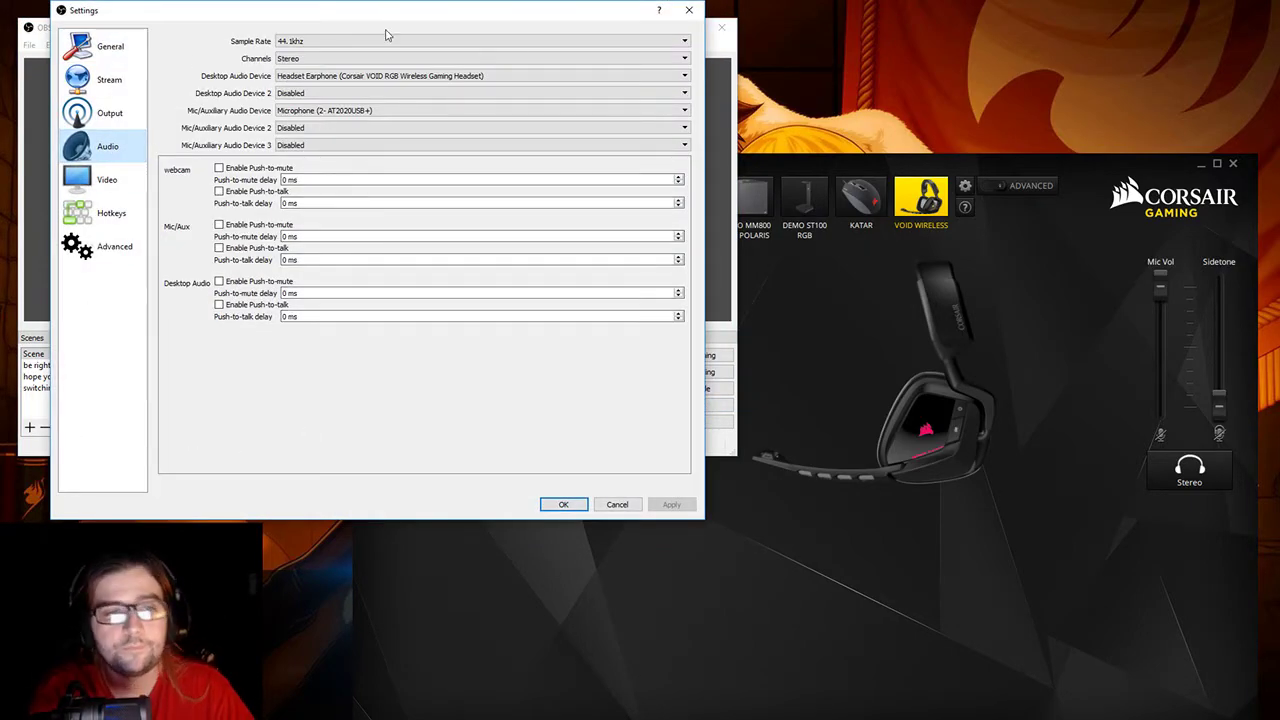